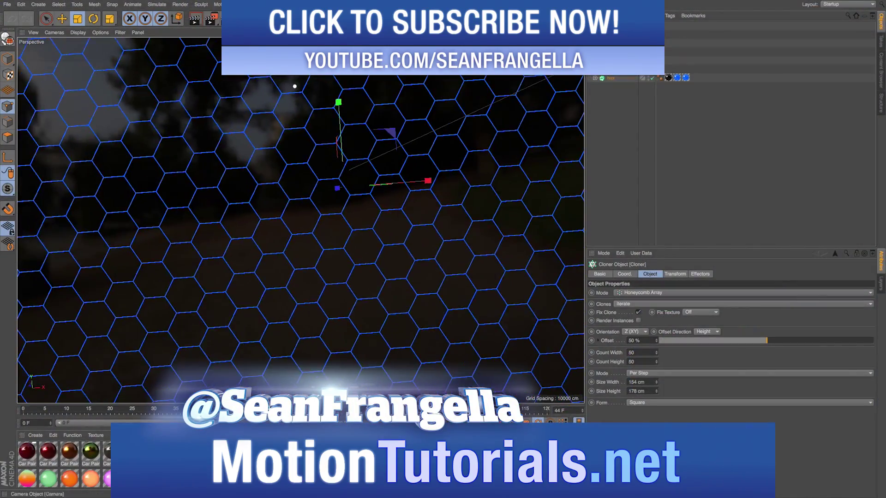
# Step: Look over the blue-edged hexagon wall and scrub the timeline to frame 40
pyautogui.click(661, 36)
pyautogui.scroll(-15, 301, 220)
pyautogui.keyDown('alt'); pyautogui.moveTo(399, 181); pyautogui.dragTo(379, 183); pyautogui.keyUp('alt')
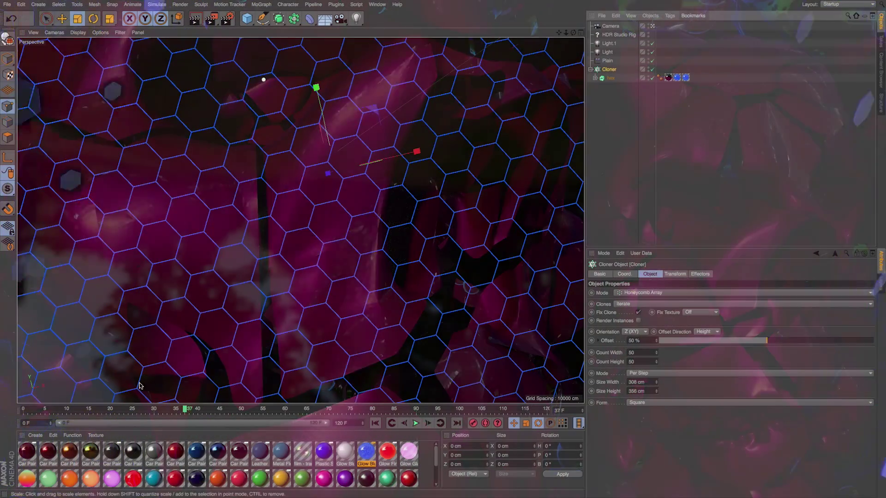
pyautogui.moveTo(189, 410)
pyautogui.mouseDown()
pyautogui.moveTo(181, 411)
pyautogui.moveTo(198, 409)
pyautogui.mouseUp()
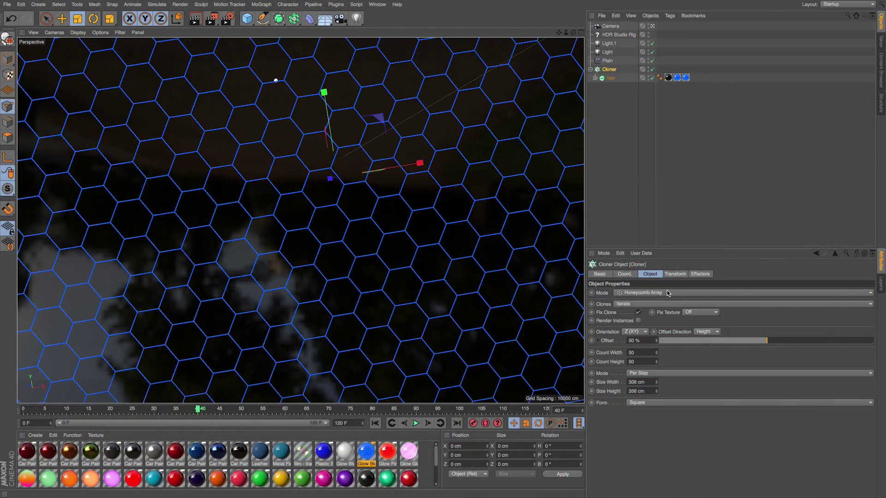
# Step: Try the Grid Array mode on the hexagon cloner and return it to Honeycomb Array
pyautogui.click(667, 294)
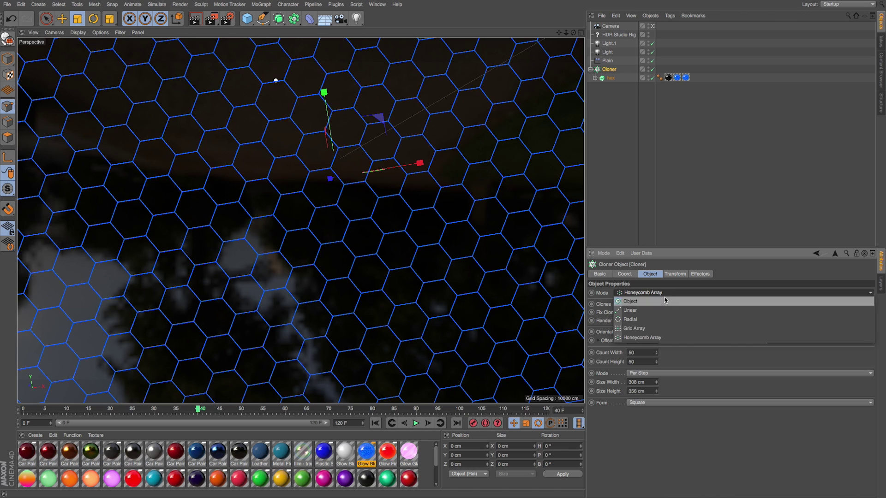
pyautogui.click(659, 329)
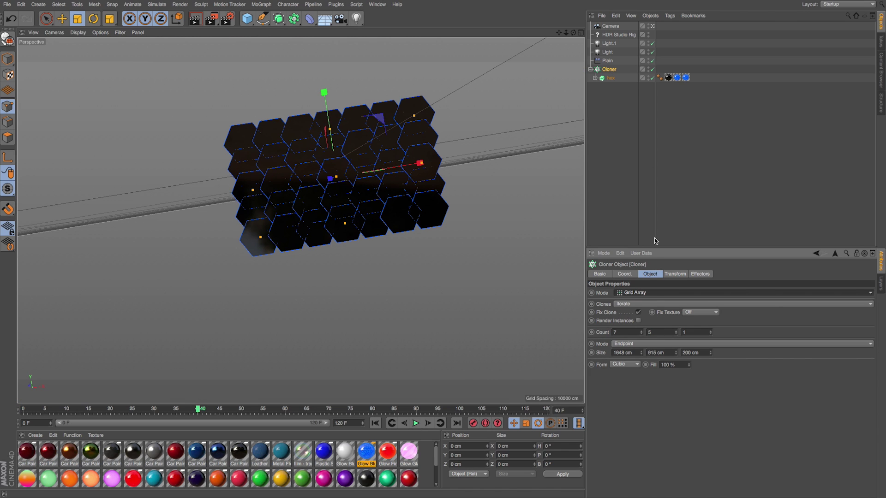
pyautogui.click(638, 295)
pyautogui.click(638, 335)
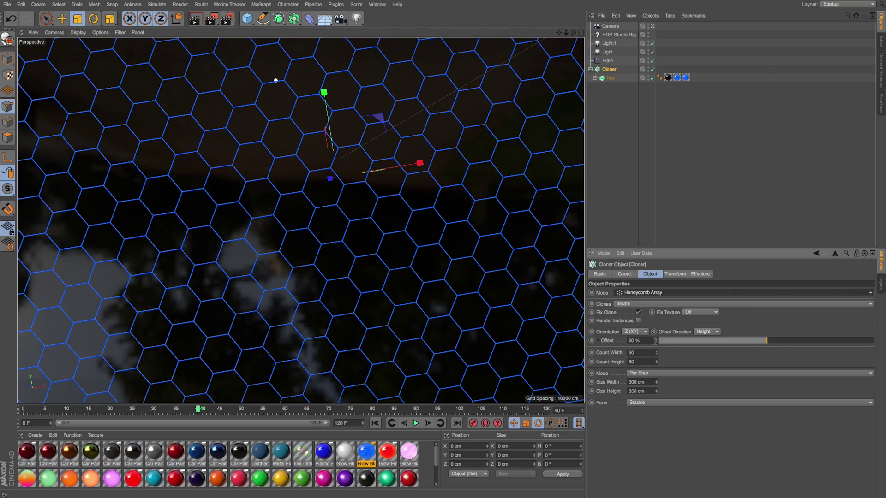
pyautogui.moveTo(197, 409); pyautogui.dragTo(262, 410)
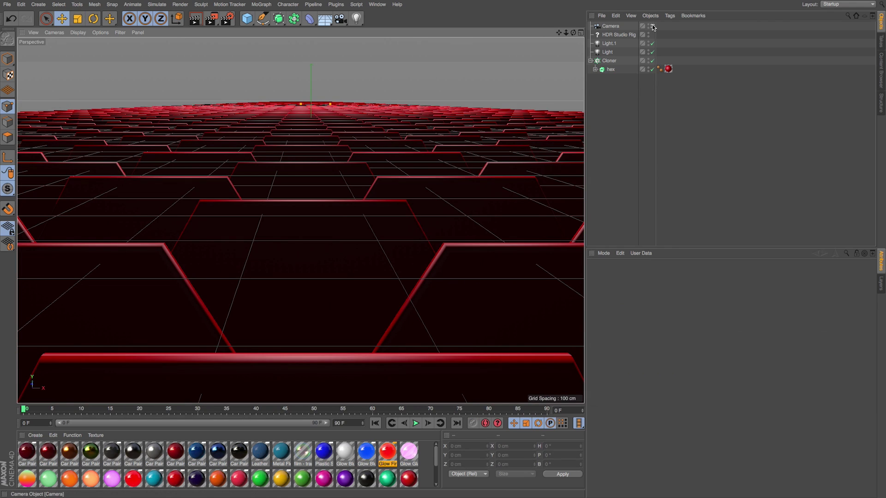
# Step: Select the red hexagon floor's cloner, leave the scene camera, and look over the floor from outside
pyautogui.click(608, 61)
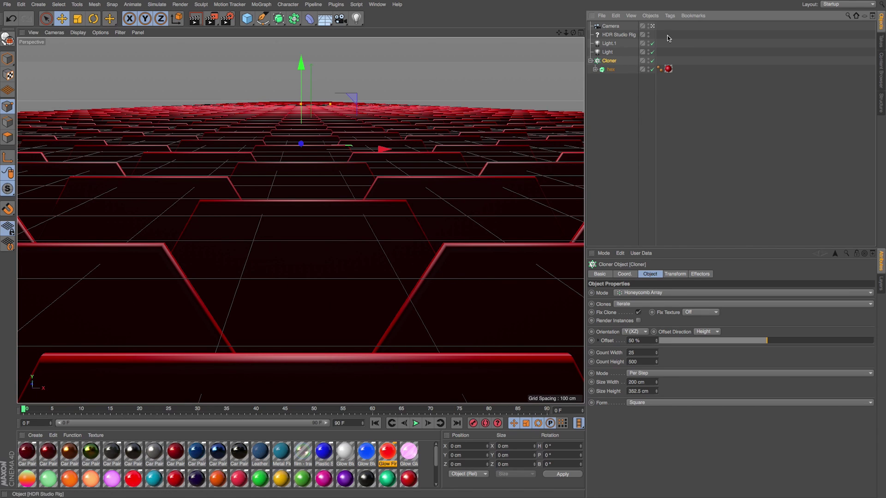
pyautogui.click(652, 26)
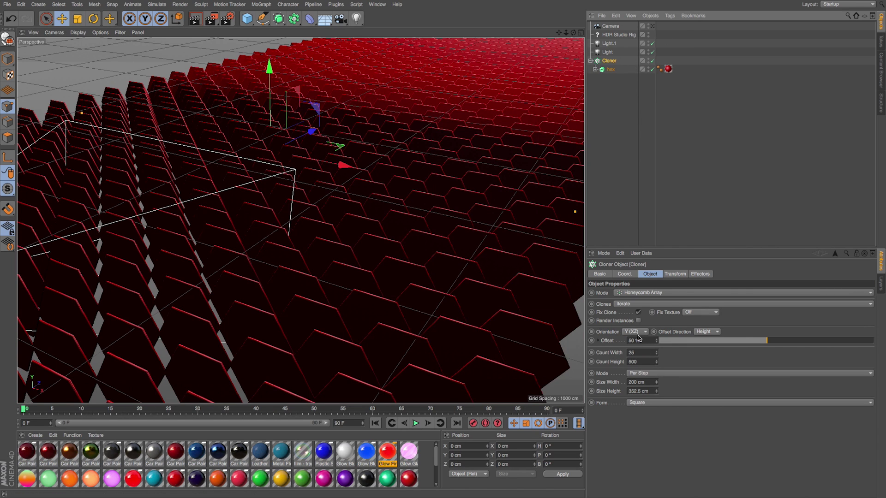
pyautogui.moveTo(565, 32); pyautogui.dragTo(531, 82)
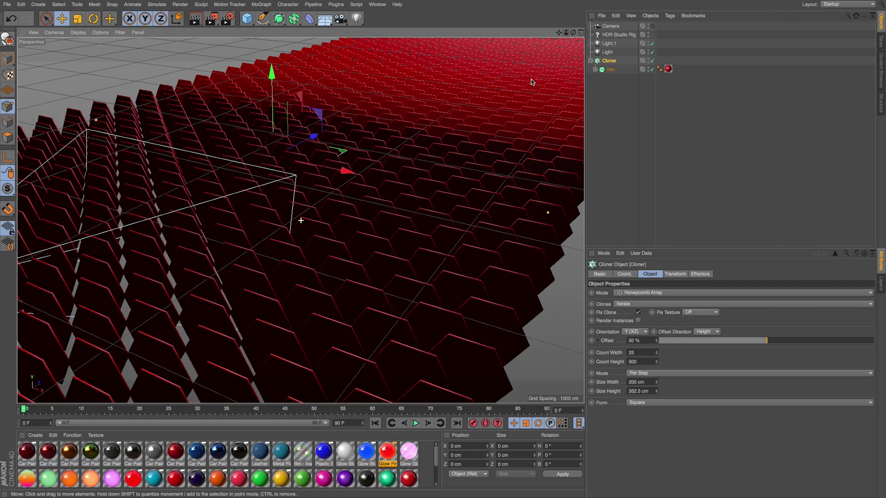
pyautogui.keyDown('alt'); pyautogui.moveTo(418, 203); pyautogui.dragTo(463, 205); pyautogui.keyUp('alt')
pyautogui.moveTo(559, 34); pyautogui.dragTo(591, 34)
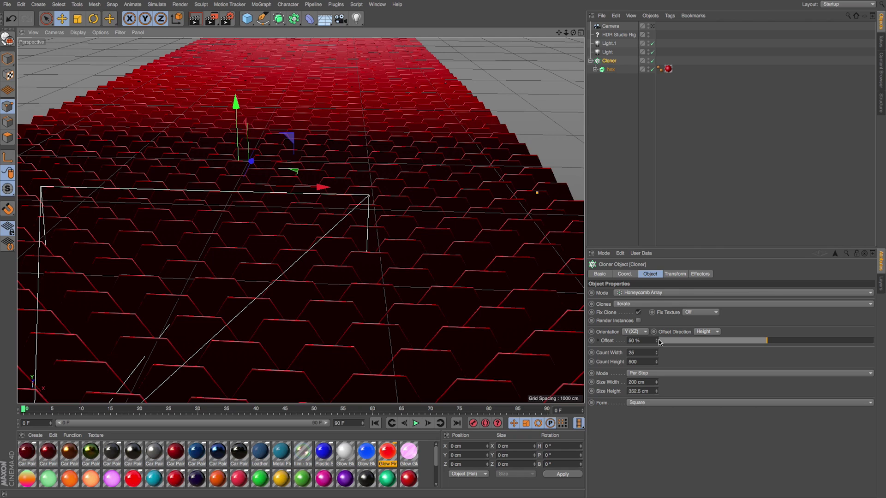
pyautogui.click(656, 354)
pyautogui.press('super+z')
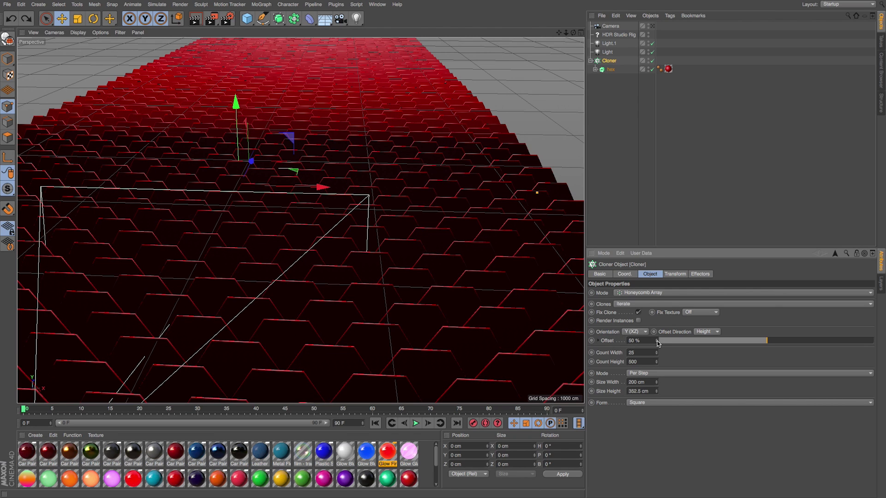
pyautogui.moveTo(658, 341)
pyautogui.mouseDown()
pyautogui.moveTo(667, 341)
pyautogui.moveTo(638, 340)
pyautogui.moveTo(661, 342)
pyautogui.mouseUp()
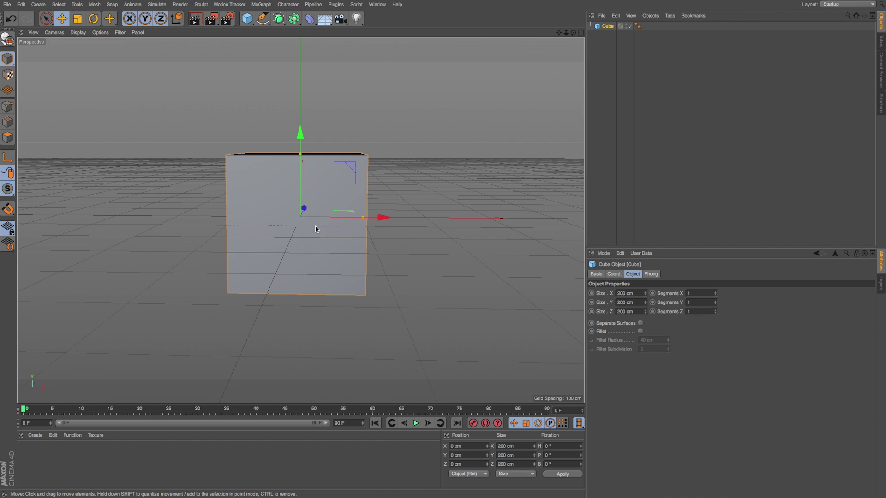
# Step: Flatten the cube to about 22 cm in Z and wrap it in a Cloner set to Honeycomb Array mode
pyautogui.keyDown('alt'); pyautogui.moveTo(316, 229); pyautogui.dragTo(247, 73); pyautogui.keyUp('alt')
pyautogui.click(261, 4)
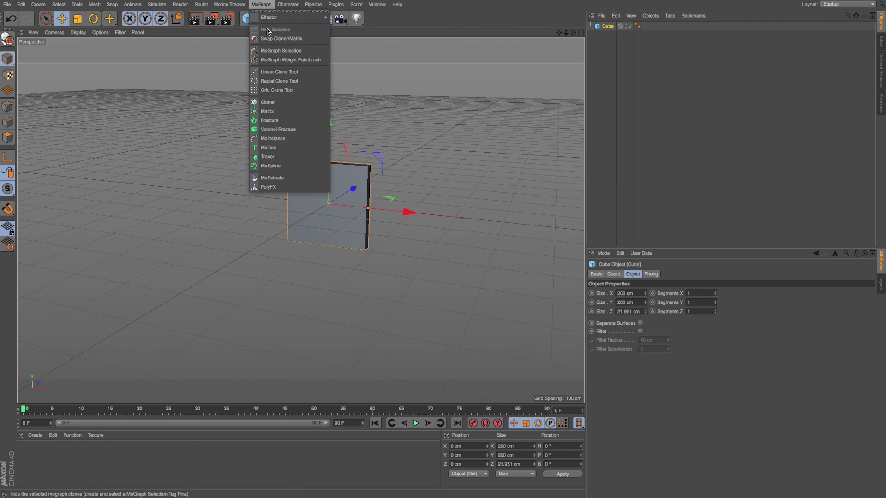
pyautogui.keyDown('alt'); pyautogui.click(283, 102); pyautogui.keyUp('alt')
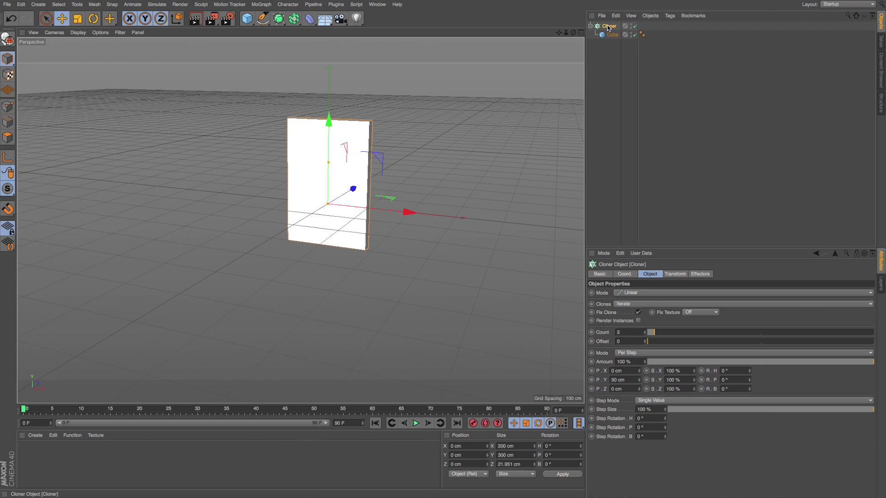
pyautogui.click(640, 293)
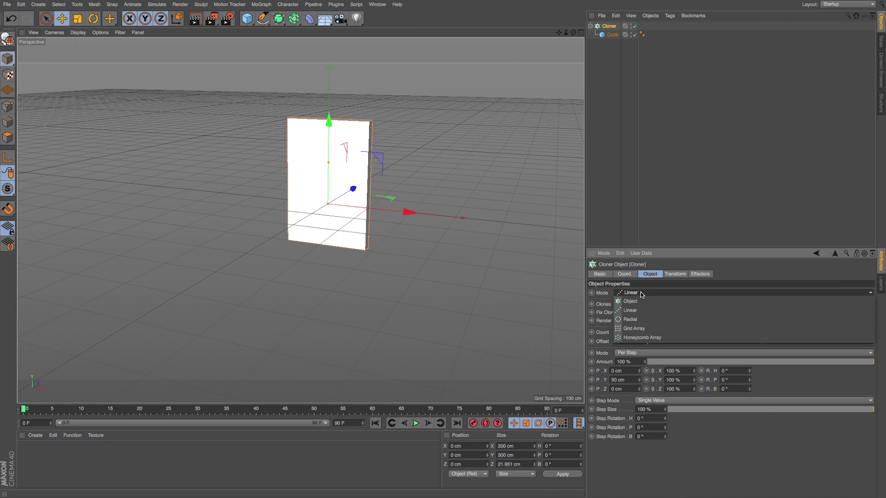
pyautogui.click(641, 338)
# Step: Try a 40% offset on the honeycomb clones and set it back to 50%
pyautogui.scroll(-3, 517, 95)
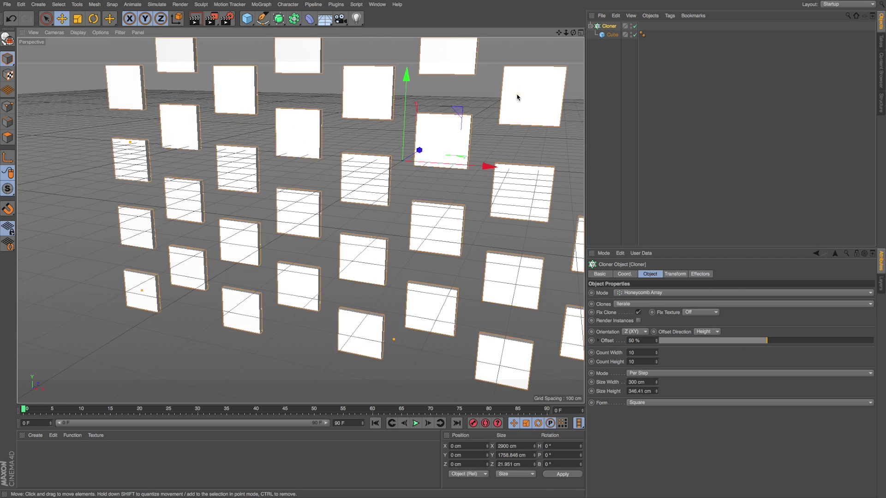
pyautogui.moveTo(558, 33); pyautogui.dragTo(408, 76)
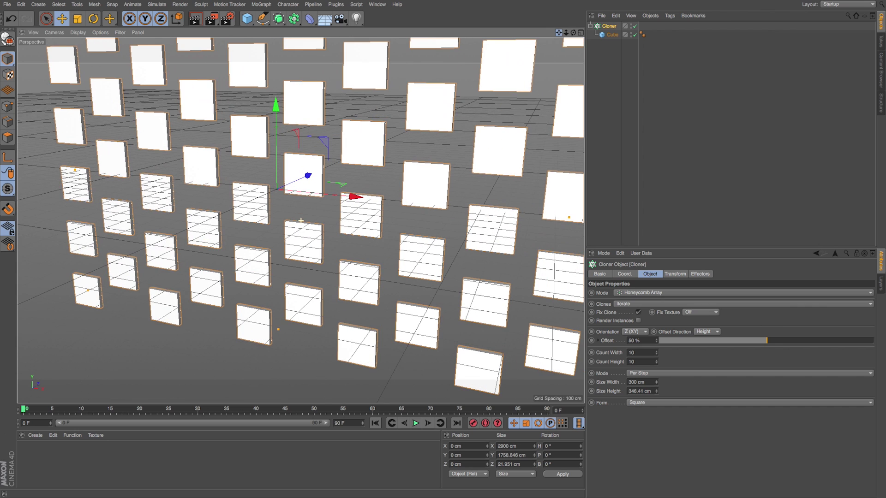
pyautogui.moveTo(567, 32); pyautogui.dragTo(557, 51)
pyautogui.keyDown('alt'); pyautogui.moveTo(502, 110); pyautogui.dragTo(521, 104); pyautogui.keyUp('alt')
pyautogui.moveTo(559, 33); pyautogui.dragTo(589, 29)
pyautogui.moveTo(655, 340)
pyautogui.mouseDown()
pyautogui.moveTo(656, 359)
pyautogui.moveTo(656, 329)
pyautogui.mouseUp()
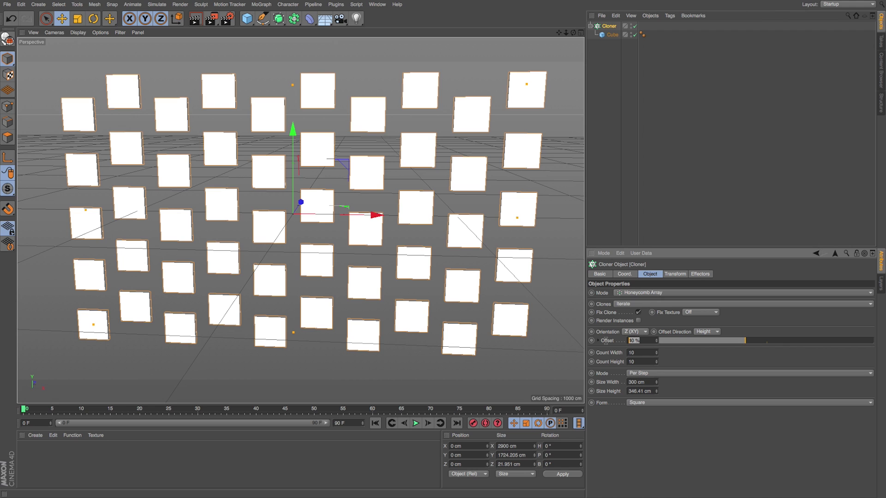
pyautogui.write('0')
pyautogui.press('Return')
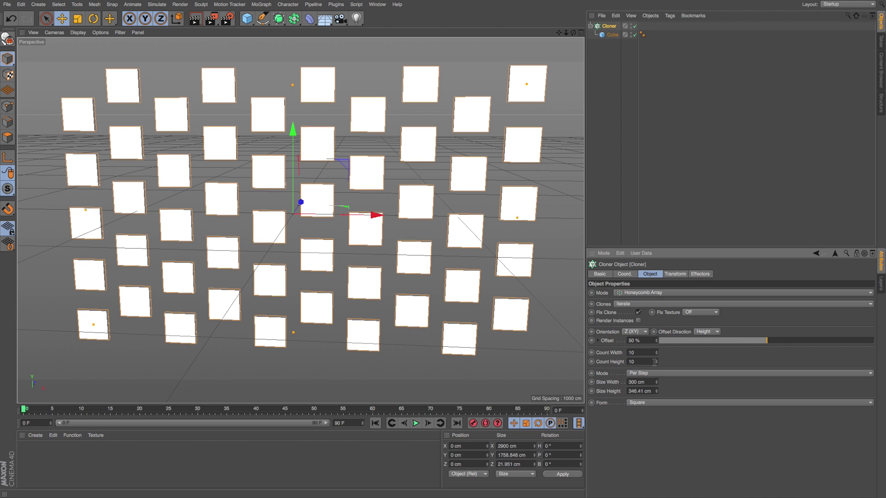
# Step: Tighten the clone spacing by setting both Size Width and Size Height to 200 cm
pyautogui.moveTo(657, 382); pyautogui.dragTo(660, 410)
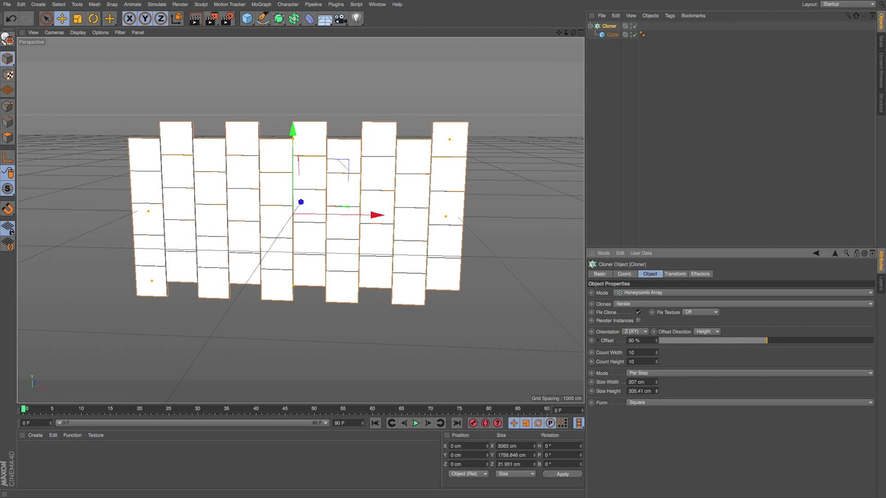
pyautogui.click(647, 382)
pyautogui.write('200')
pyautogui.press('Tab')
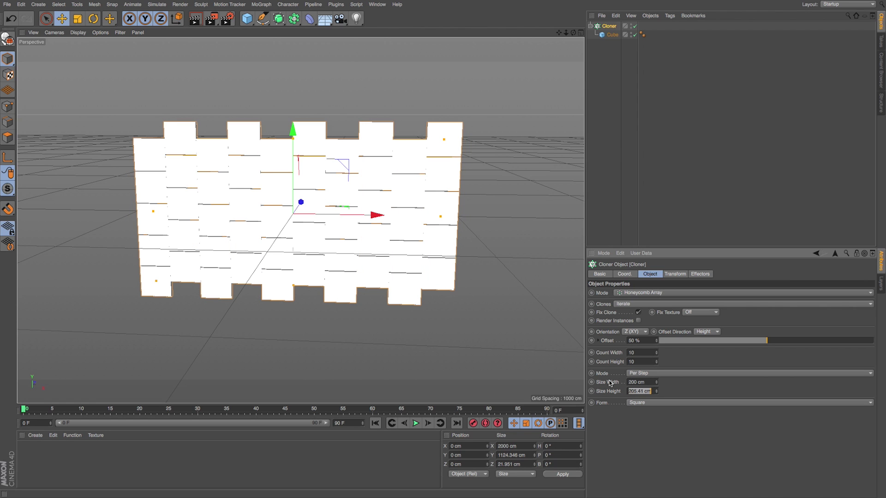
pyautogui.write('200')
pyautogui.press('Return')
# Step: Set the cloner's Size Width and Size Height to 202 cm to leave thin gaps between the clones
pyautogui.scroll(5, 437, 207)
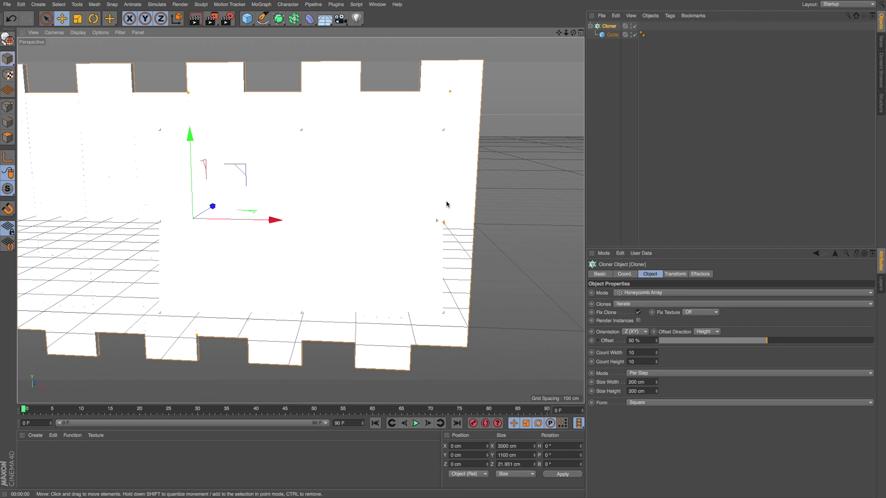
pyautogui.write('202')
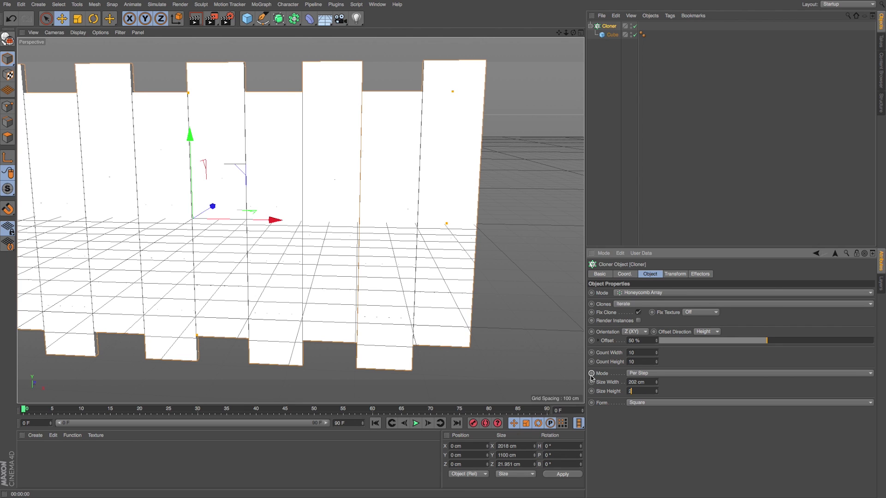
pyautogui.press('Return')
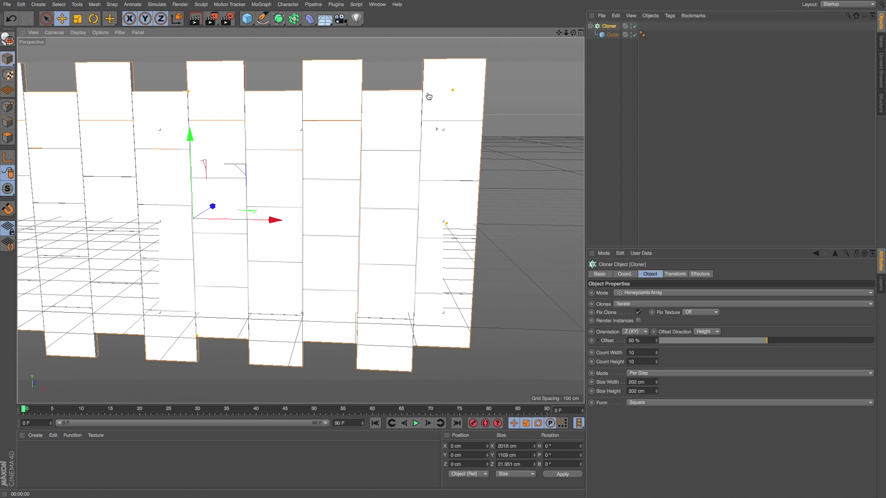
# Step: Enlarge the wall of clones to a Count Width of 29 and a Count Height of 26
pyautogui.press('h')
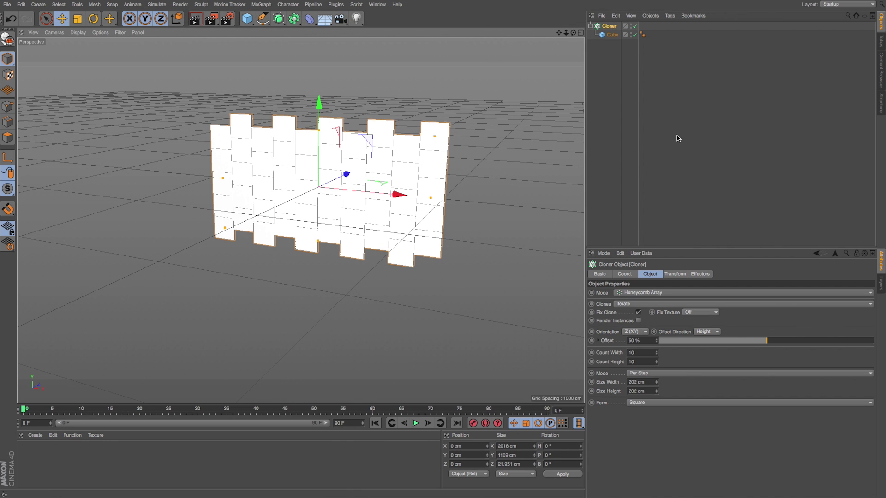
pyautogui.click(659, 134)
pyautogui.click(418, 135)
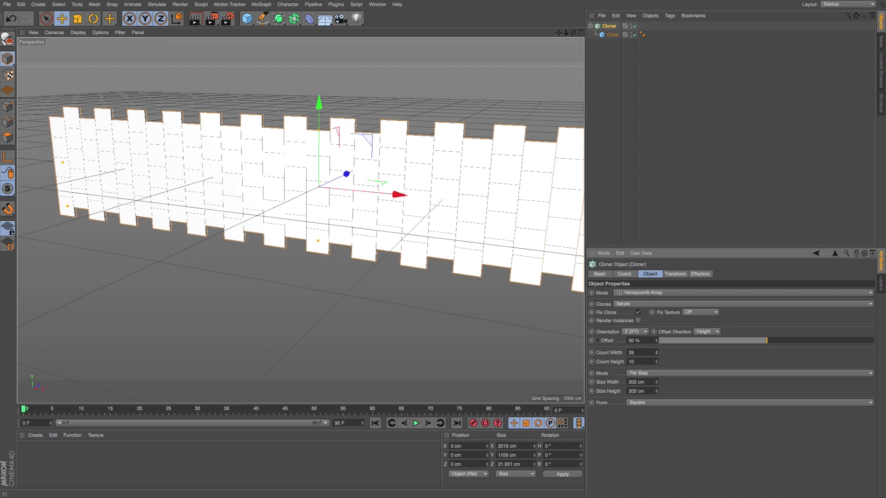
pyautogui.moveTo(656, 362); pyautogui.dragTo(655, 352)
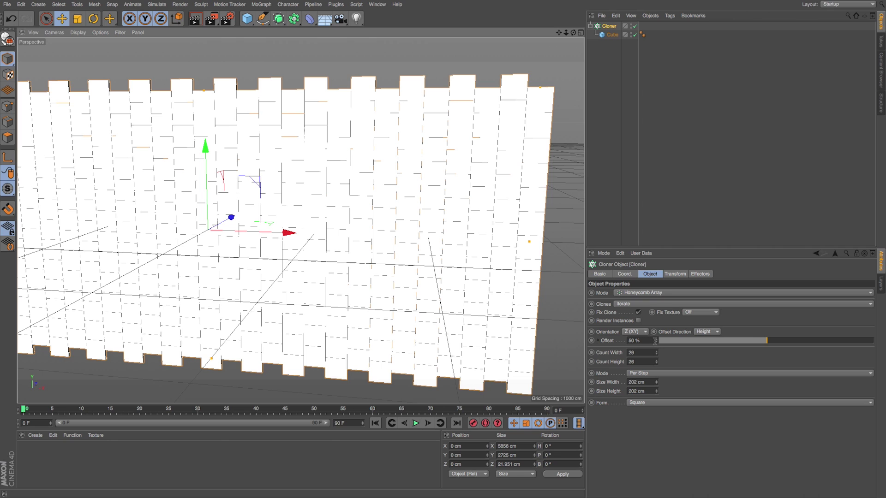
# Step: Try a different offset, undo it, and try the X (ZY) orientation on the cloner
pyautogui.moveTo(657, 342)
pyautogui.mouseDown()
pyautogui.moveTo(657, 321)
pyautogui.moveTo(657, 333)
pyautogui.mouseUp()
pyautogui.press('super+z')
pyautogui.click(632, 332)
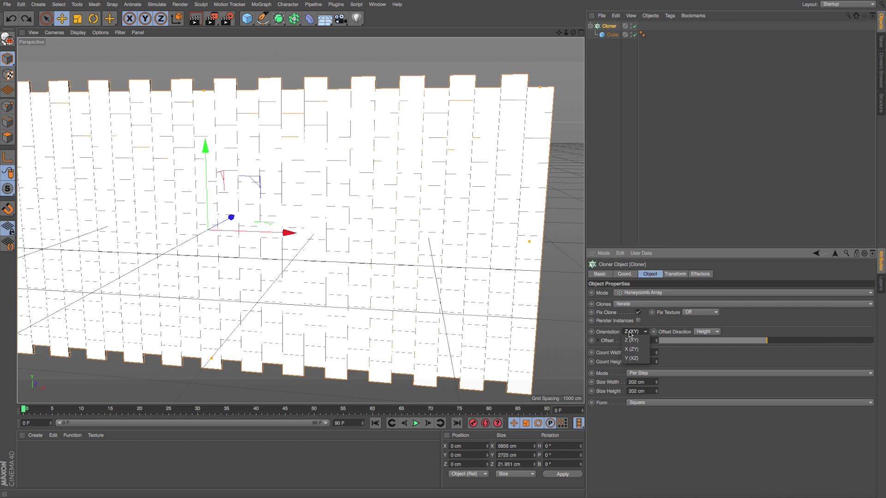
pyautogui.click(631, 349)
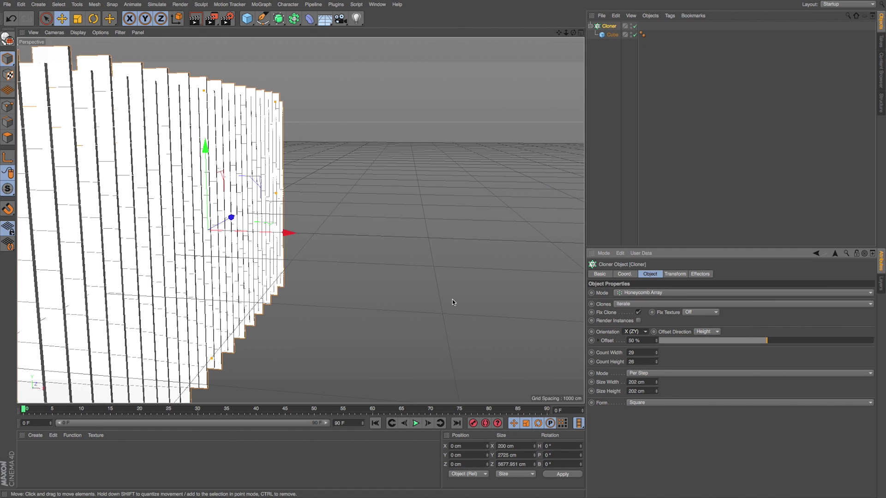
# Step: Lay the clones flat as a floor with the Y (XZ) orientation and raise Count Height to 84
pyautogui.click(632, 332)
pyautogui.click(631, 358)
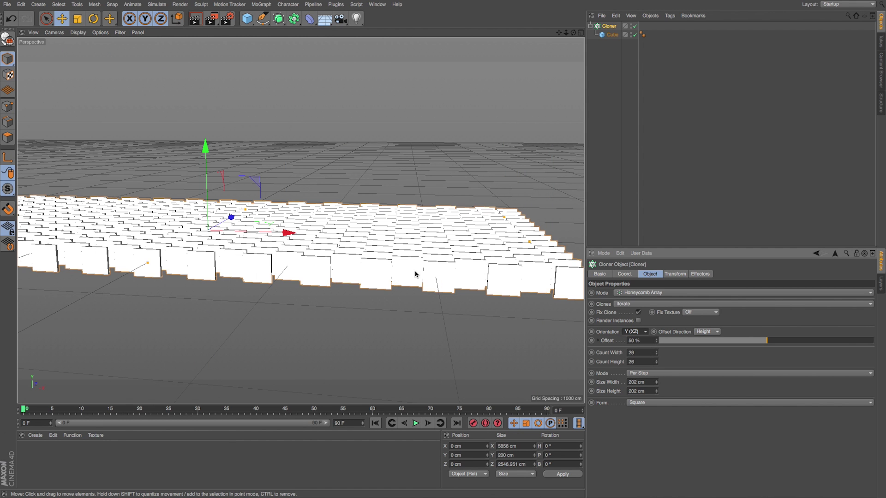
pyautogui.scroll(3, 387, 249)
pyautogui.scroll(10, 395, 258)
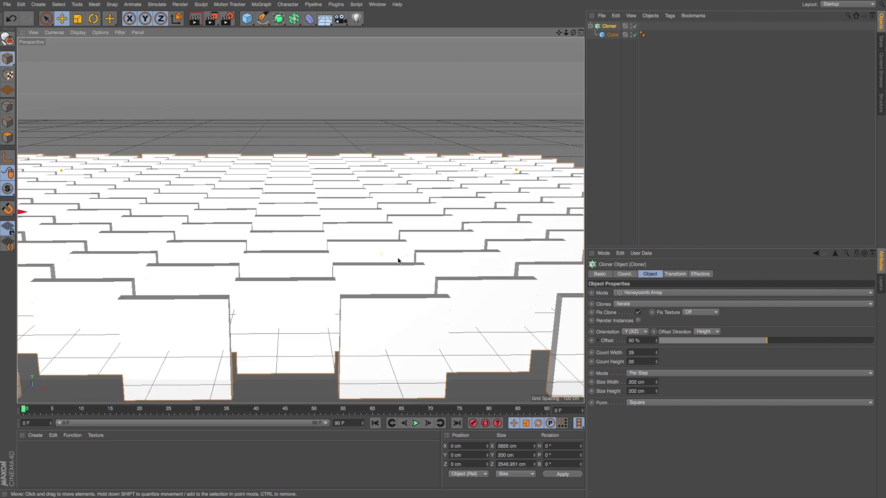
pyautogui.keyDown('alt'); pyautogui.moveTo(395, 260); pyautogui.dragTo(395, 256); pyautogui.keyUp('alt')
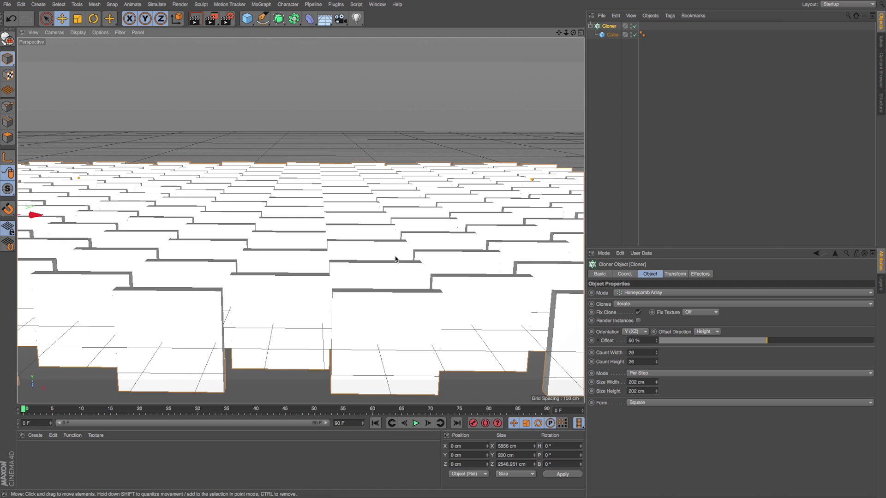
pyautogui.moveTo(656, 362); pyautogui.dragTo(656, 335)
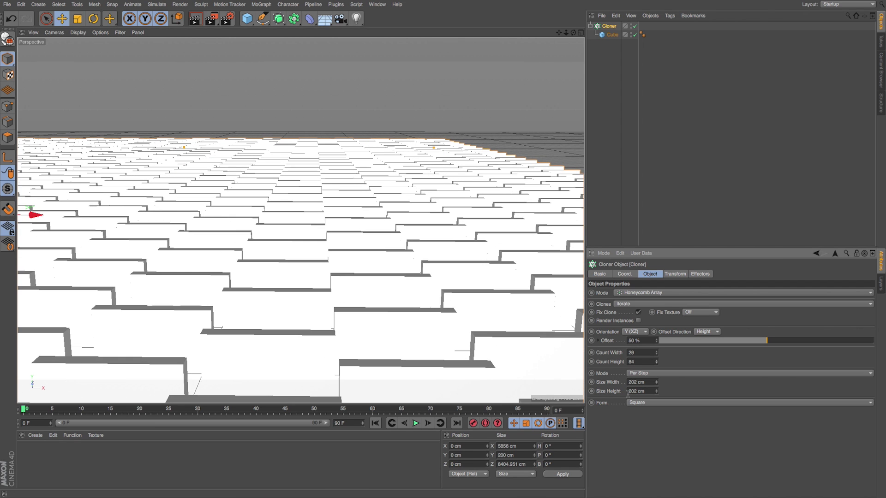
# Step: Expand the offset options and set Offset Variation to 90% and Perpendicular Variation to 7%
pyautogui.click(598, 340)
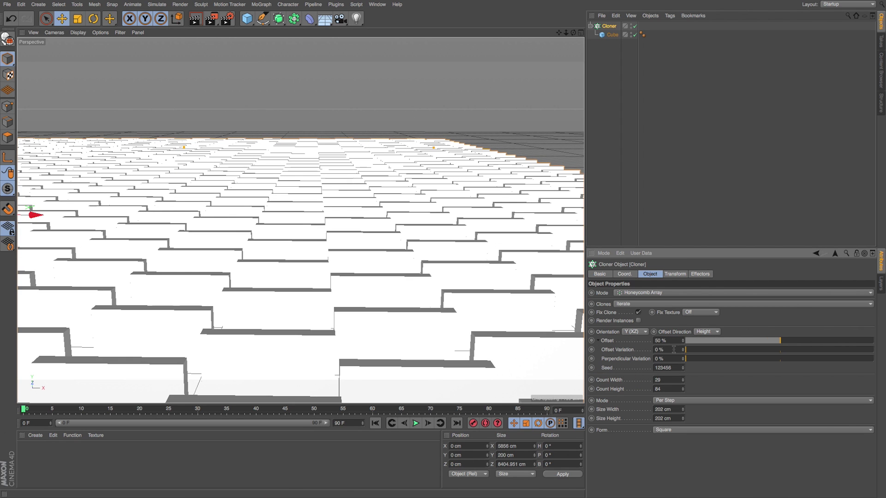
pyautogui.moveTo(682, 349)
pyautogui.mouseDown()
pyautogui.moveTo(683, 304)
pyautogui.moveTo(683, 356)
pyautogui.mouseUp()
pyautogui.scroll(3, 368, 202)
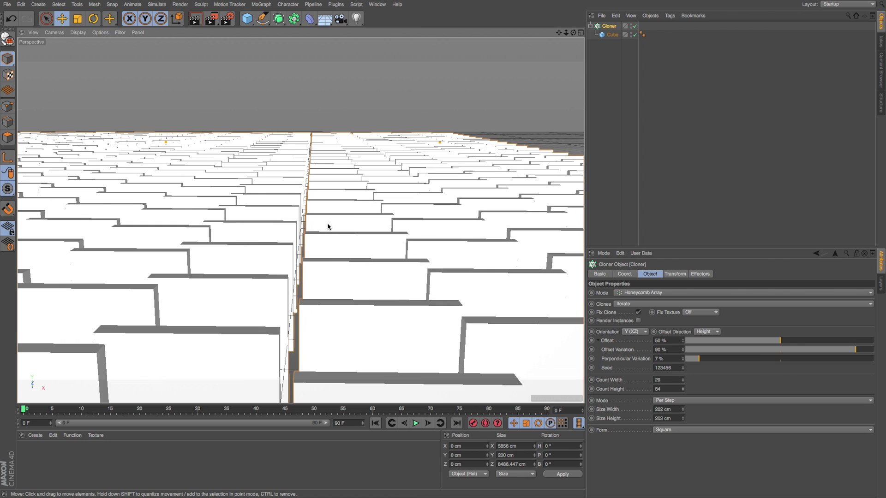
# Step: Delete the cube from the cloner and add a six-sided n-Side spline with a 200 cm radius
pyautogui.moveTo(327, 226)
pyautogui.keyDown('alt'); pyautogui.mouseDown()
pyautogui.moveTo(337, 225)
pyautogui.moveTo(333, 234)
pyautogui.mouseUp(); pyautogui.keyUp('alt')
pyautogui.scroll(-3, 338, 230)
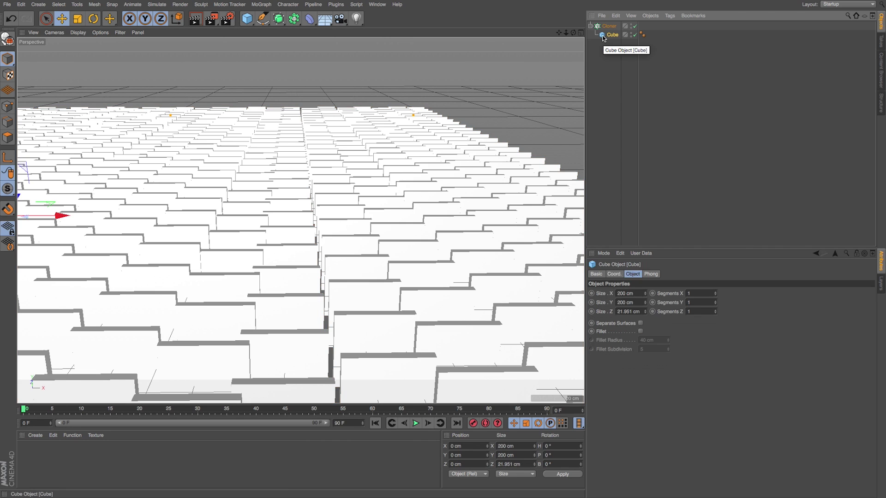
pyautogui.press('Delete')
pyautogui.click(262, 18)
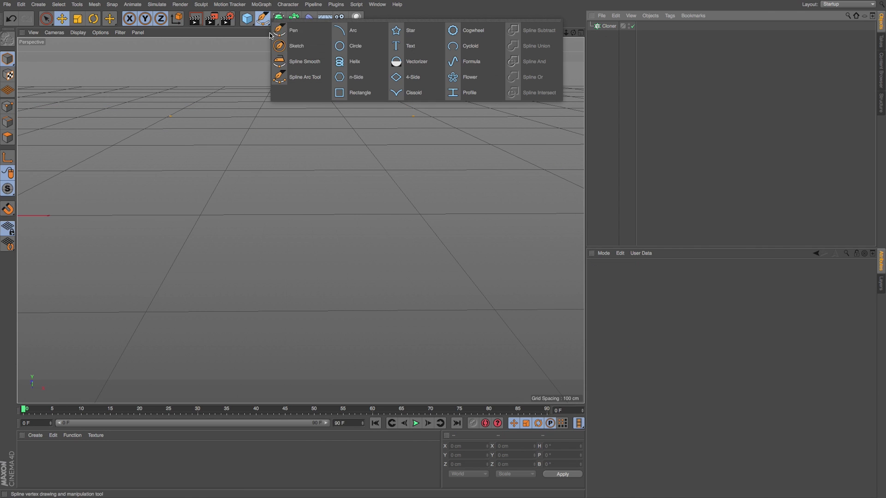
pyautogui.click(349, 77)
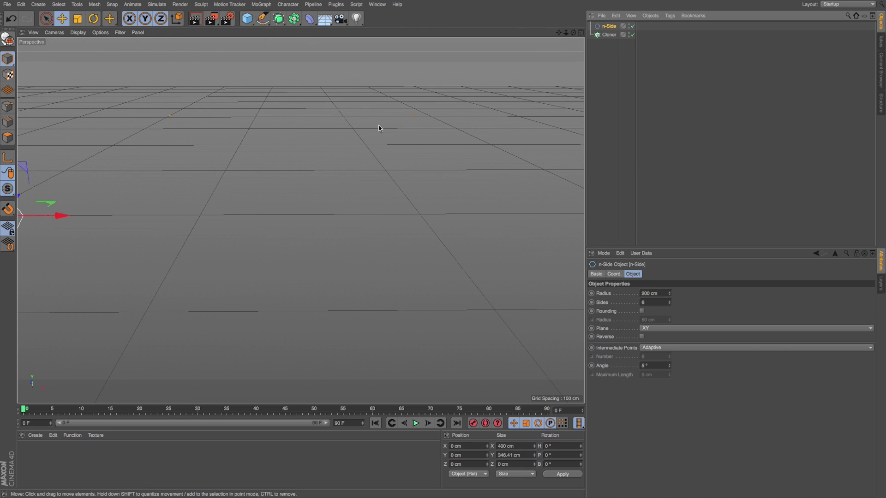
pyautogui.moveTo(559, 32); pyautogui.dragTo(738, 37)
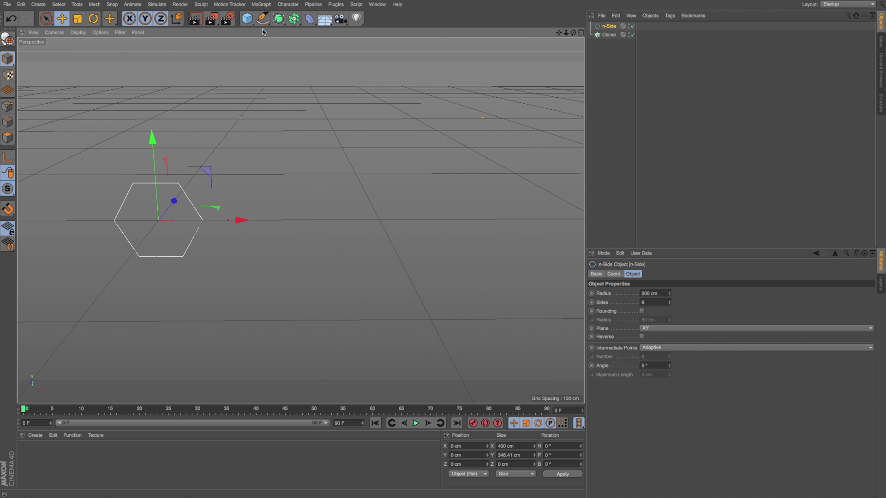
# Step: Wrap the n-Side spline in an Extrude and make the Extrude a child of the Cloner
pyautogui.click(282, 19)
pyautogui.keyDown('alt'); pyautogui.click(369, 31); pyautogui.keyUp('alt')
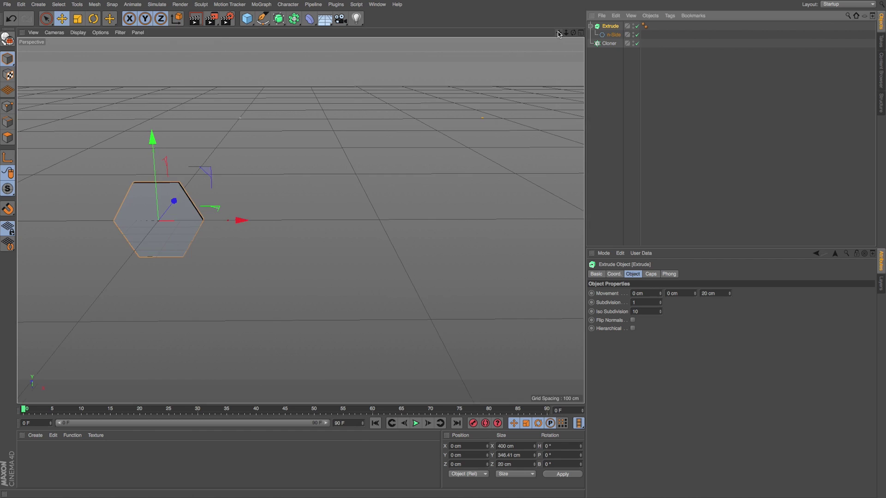
pyautogui.moveTo(558, 33); pyautogui.dragTo(607, 45)
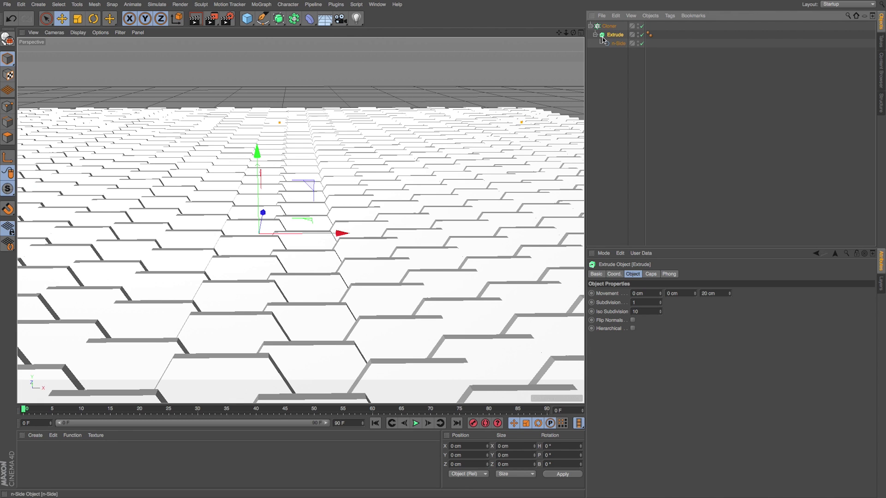
# Step: Set the cloner's Orientation to Z (XY) and reset Offset Variation and Perpendicular Variation to 0%
pyautogui.click(635, 331)
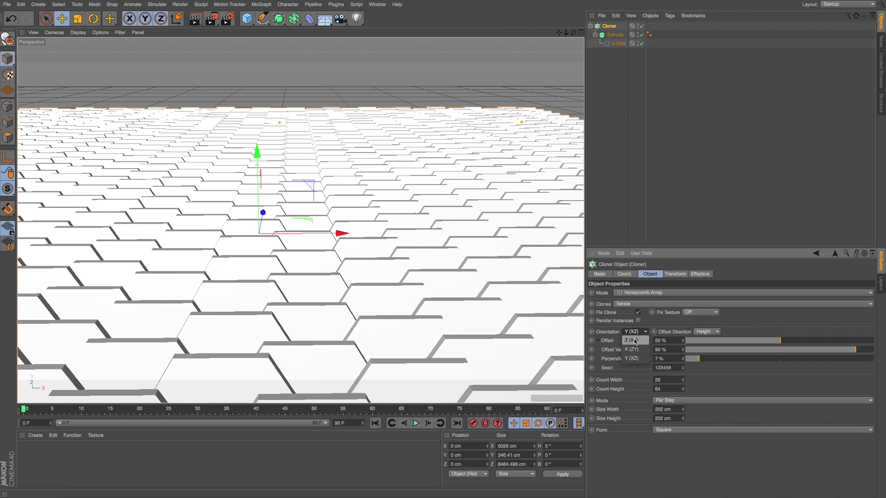
pyautogui.click(635, 341)
pyautogui.click(675, 343)
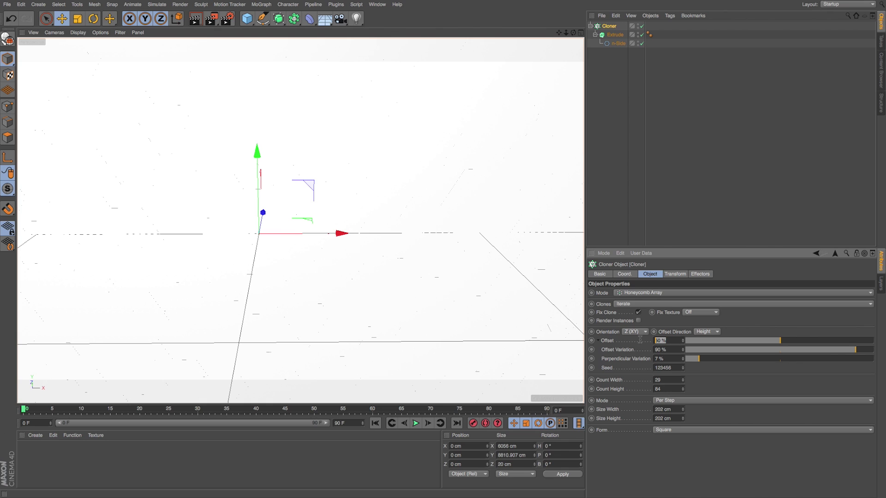
pyautogui.write('0')
pyautogui.press('Return')
pyautogui.press('0')
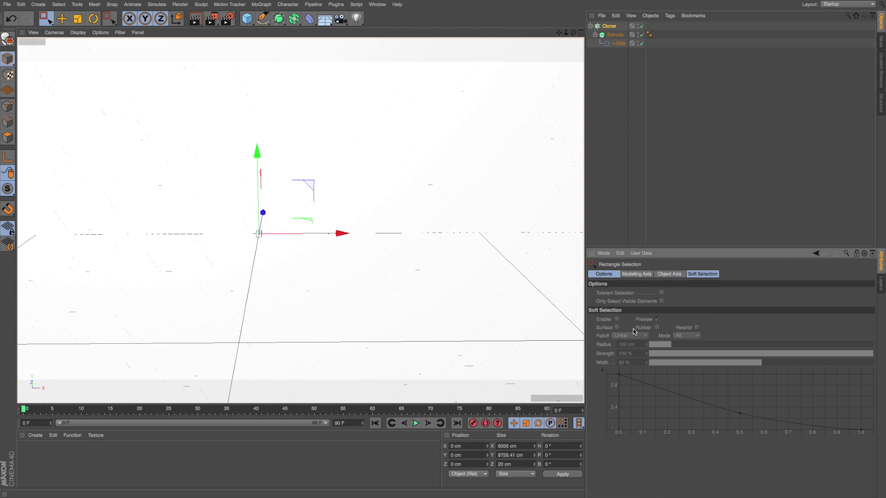
pyautogui.click(605, 181)
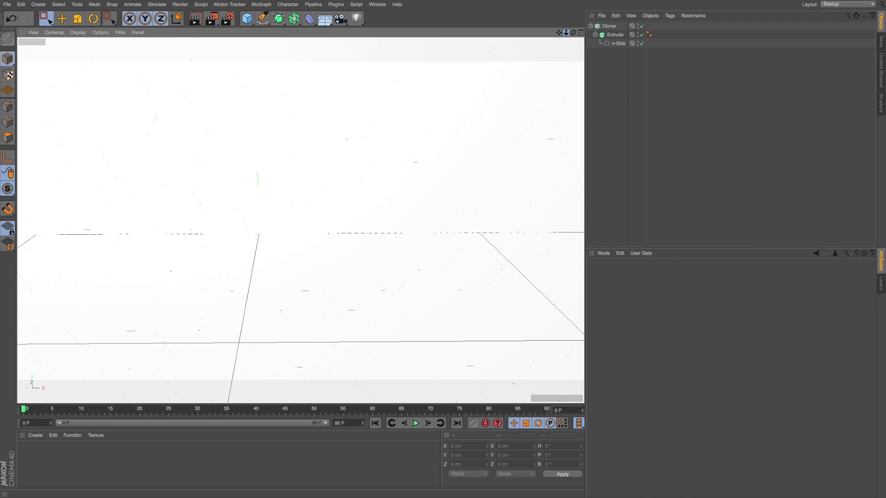
# Step: Space the hexagons to Size Width 401 cm and Size Height 372 cm, with Count Width and Count Height at 30
pyautogui.click(607, 26)
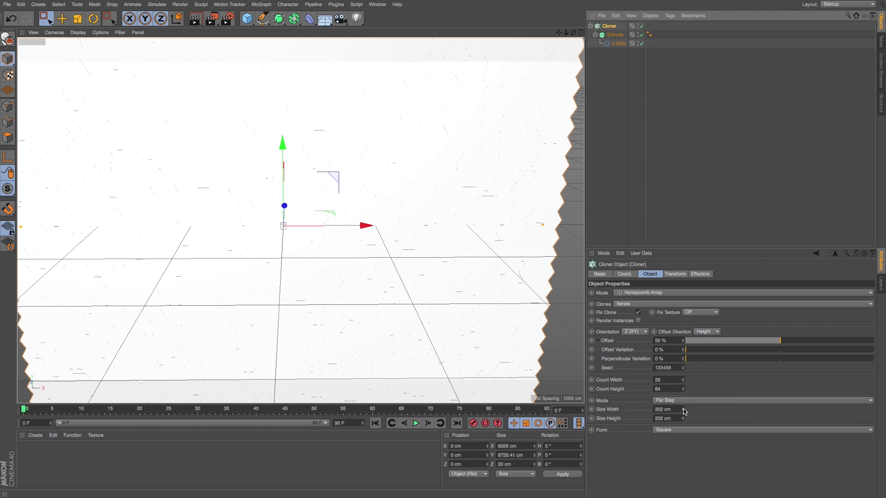
pyautogui.moveTo(683, 410)
pyautogui.mouseDown()
pyautogui.moveTo(683, 319)
pyautogui.moveTo(683, 409)
pyautogui.moveTo(683, 340)
pyautogui.mouseUp()
pyautogui.press('Tab')
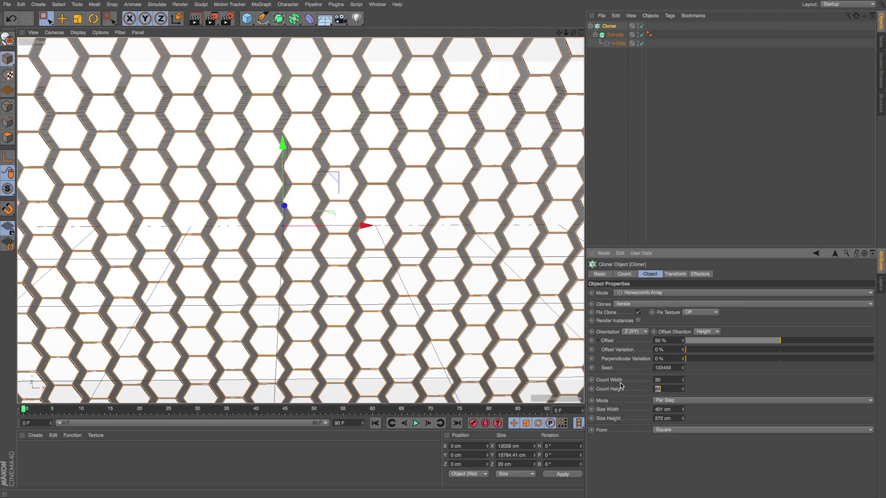
pyautogui.write('30')
pyautogui.press('Return')
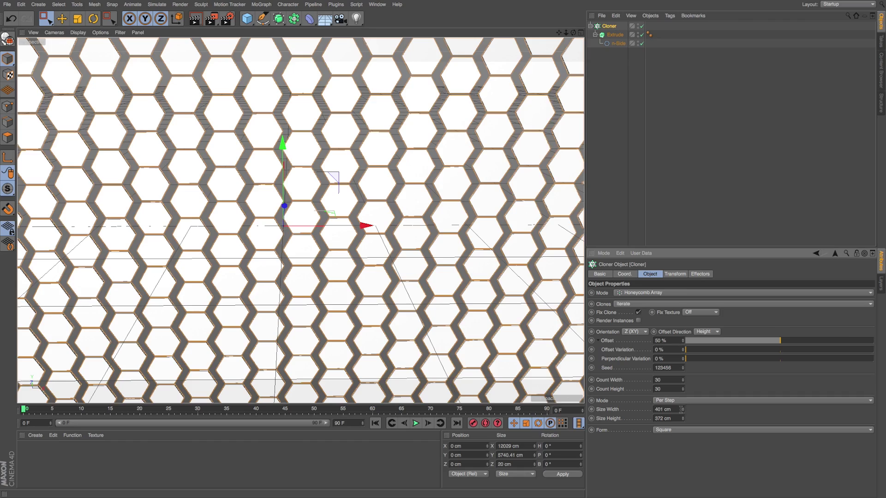
# Step: Tighten the hexagon spacing to Size Width 305 cm and Size Height 365 cm so only thin gaps remain
pyautogui.moveTo(681, 409)
pyautogui.mouseDown()
pyautogui.moveTo(681, 435)
pyautogui.moveTo(683, 408)
pyautogui.moveTo(683, 422)
pyautogui.mouseUp()
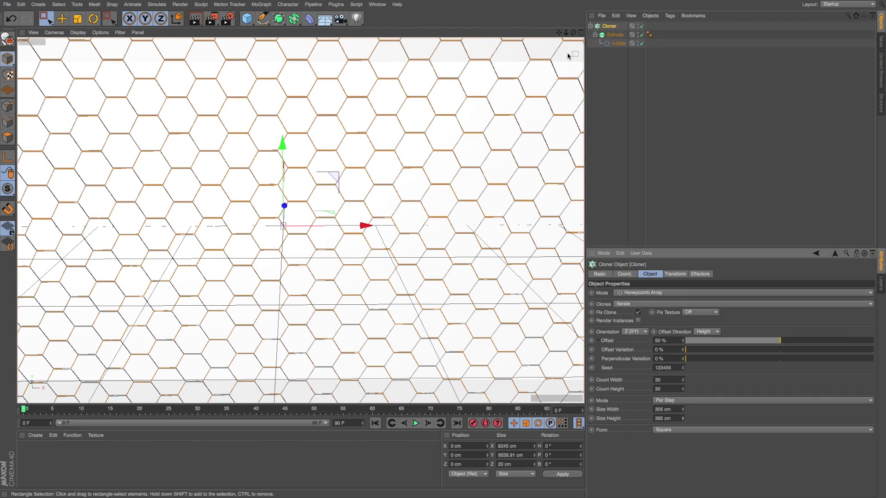
pyautogui.click(658, 293)
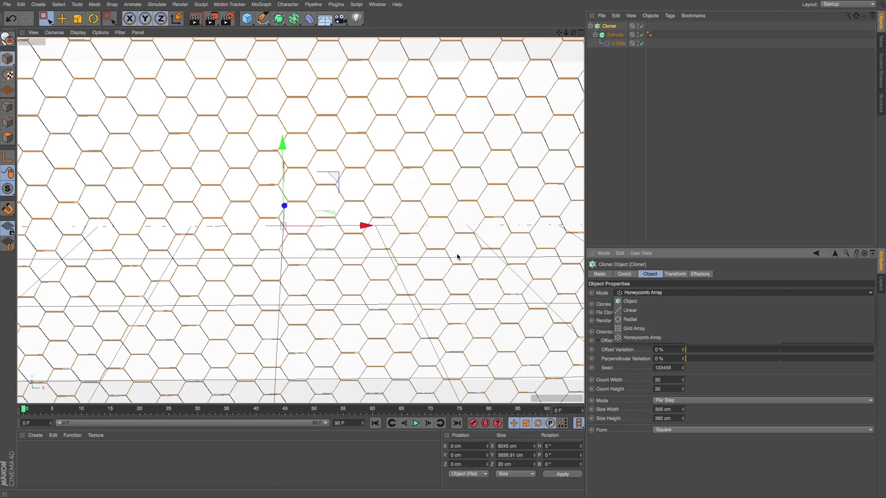
pyautogui.keyDown('alt'); pyautogui.moveTo(457, 256); pyautogui.dragTo(469, 174); pyautogui.keyUp('alt')
pyautogui.keyDown('alt'); pyautogui.moveTo(487, 138); pyautogui.dragTo(441, 162); pyautogui.keyUp('alt')
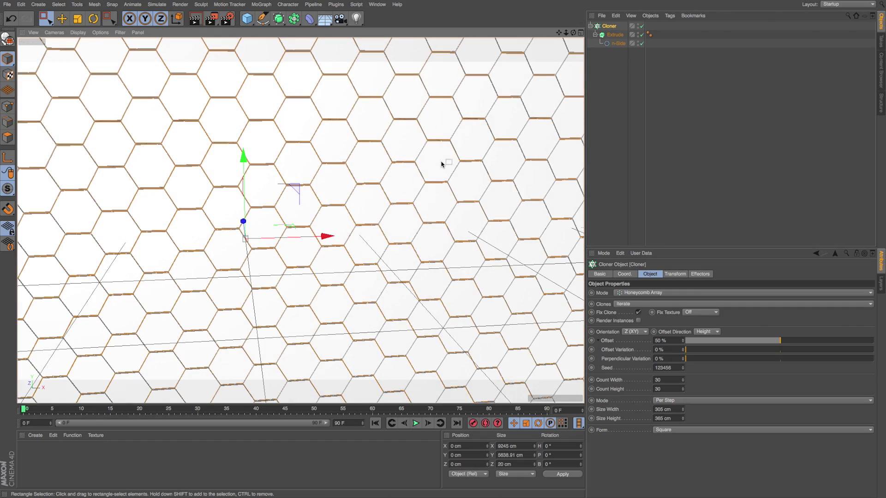
# Step: Try the Grid Array mode on the cloner and undo the change
pyautogui.click(641, 292)
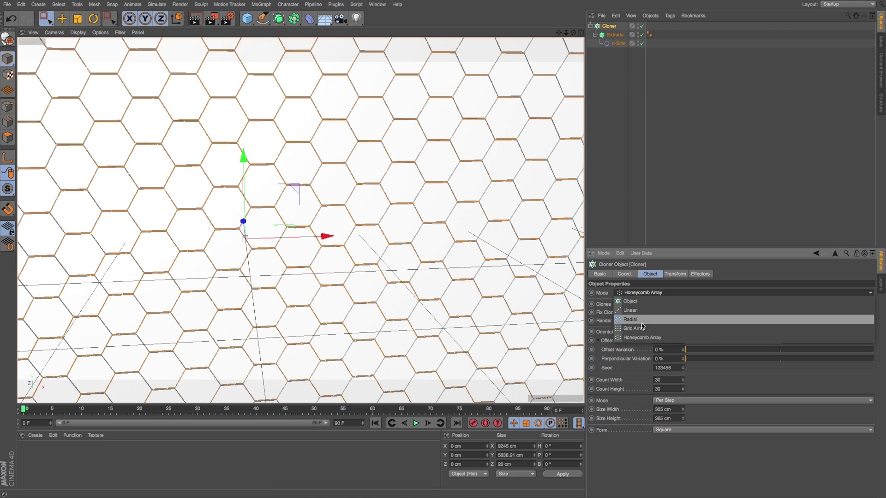
pyautogui.click(641, 323)
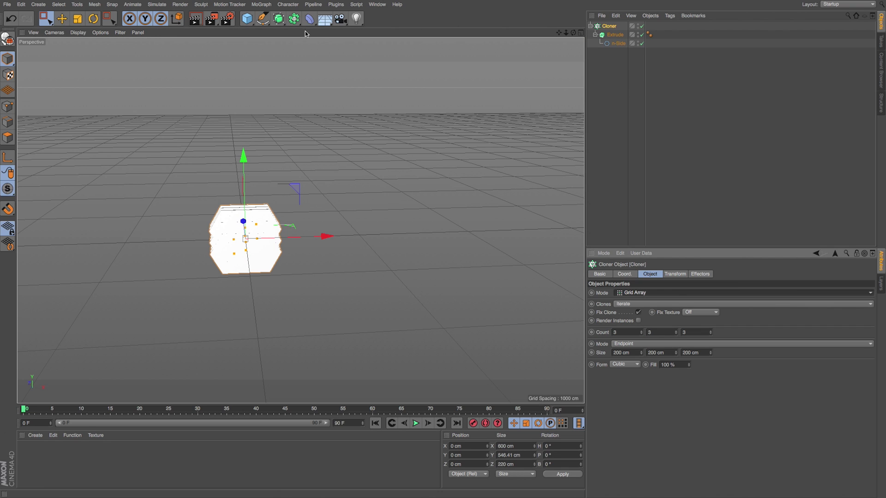
pyautogui.click(626, 333)
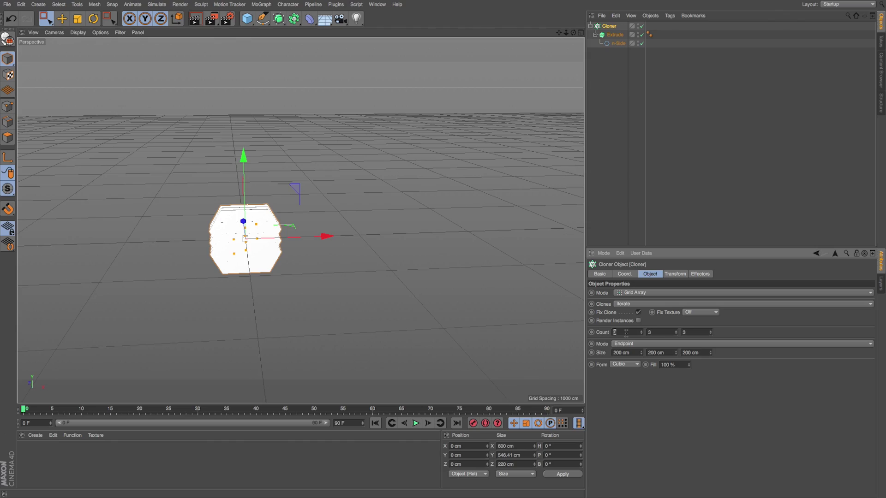
pyautogui.hotkey('ctrl', 'z')
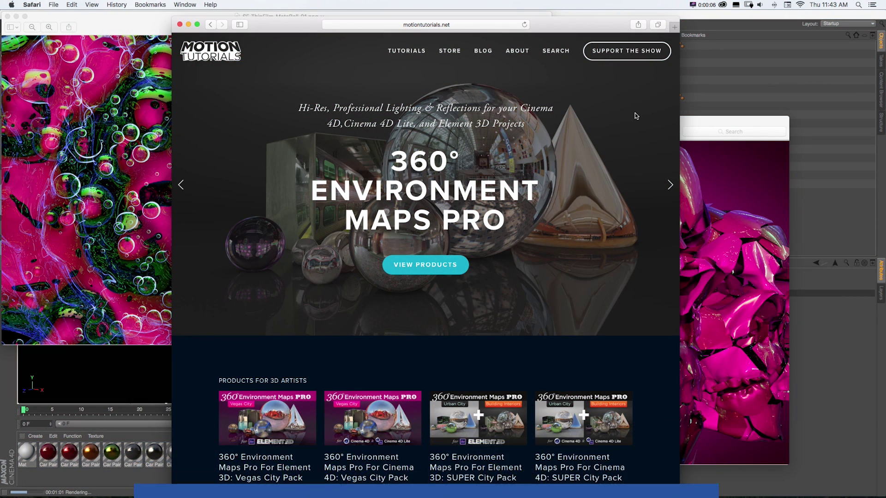
# Step: Open the Motion Tutorials store from the 360° Environment Maps Pro banner and browse the products on offer
pyautogui.click(407, 261)
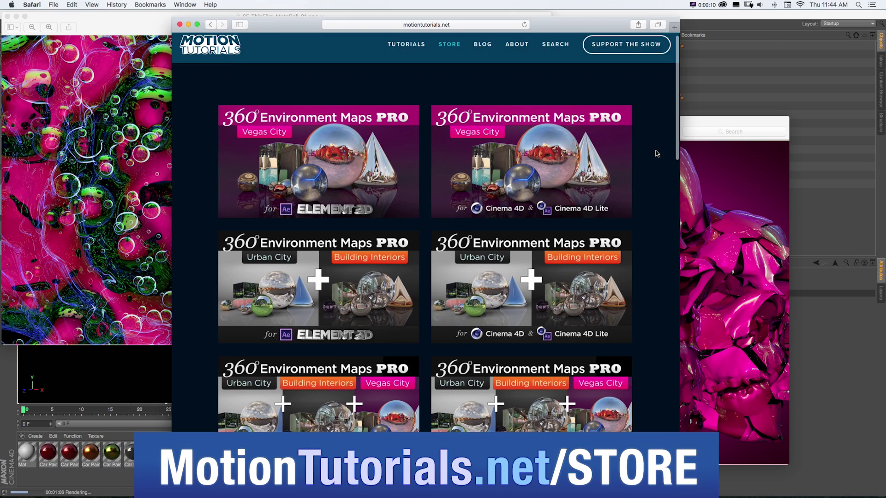
pyautogui.scroll(-2, 650, 152)
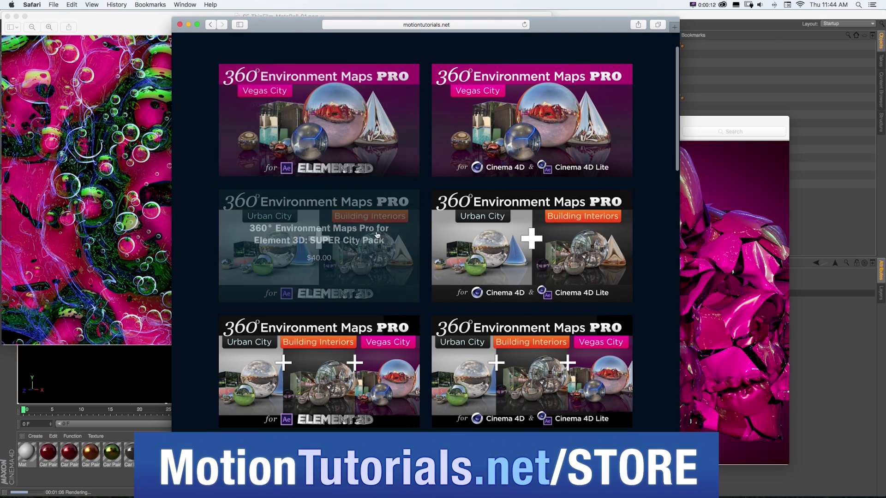
pyautogui.scroll(-4, 506, 297)
pyautogui.scroll(-15, 625, 284)
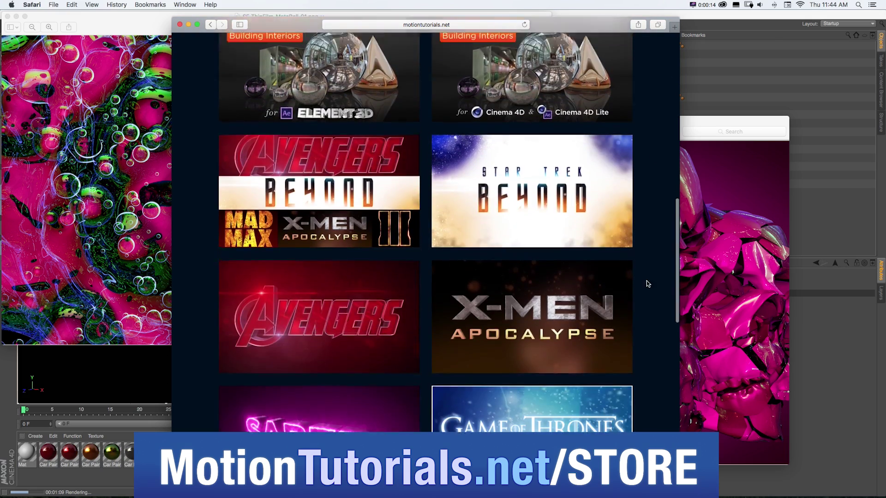
pyautogui.scroll(-4, 656, 281)
pyautogui.scroll(15, 655, 281)
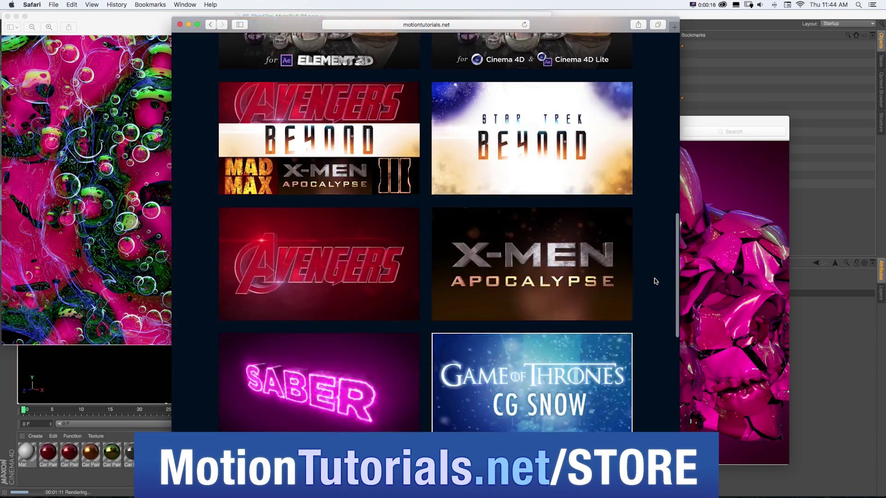
pyautogui.scroll(2, 655, 281)
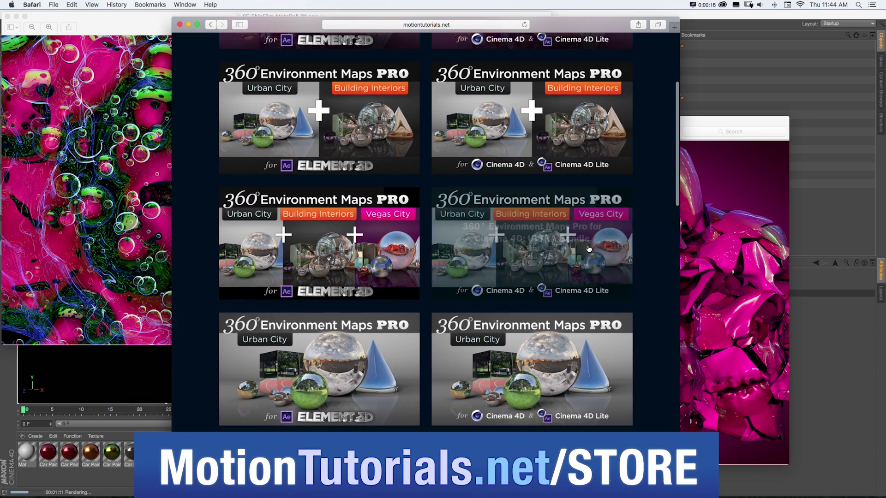
# Step: Open the 360° Environment Maps Pro for Cinema 4D: ULTRA Bundle page and look through its environment map previews
pyautogui.click(514, 201)
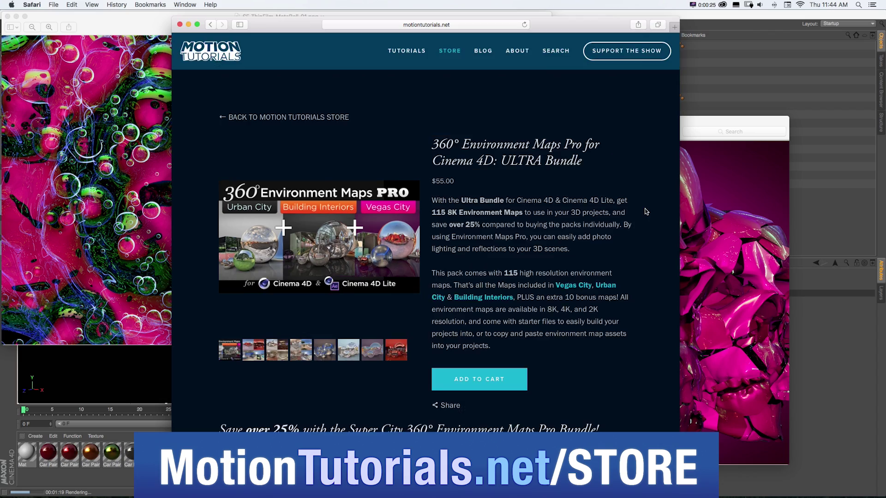
pyautogui.scroll(-4, 646, 211)
pyautogui.scroll(-5, 646, 211)
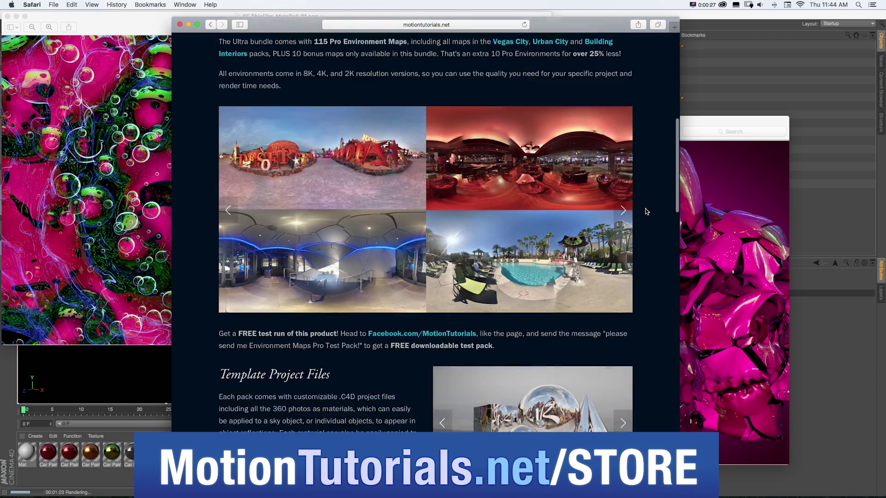
pyautogui.click(623, 189)
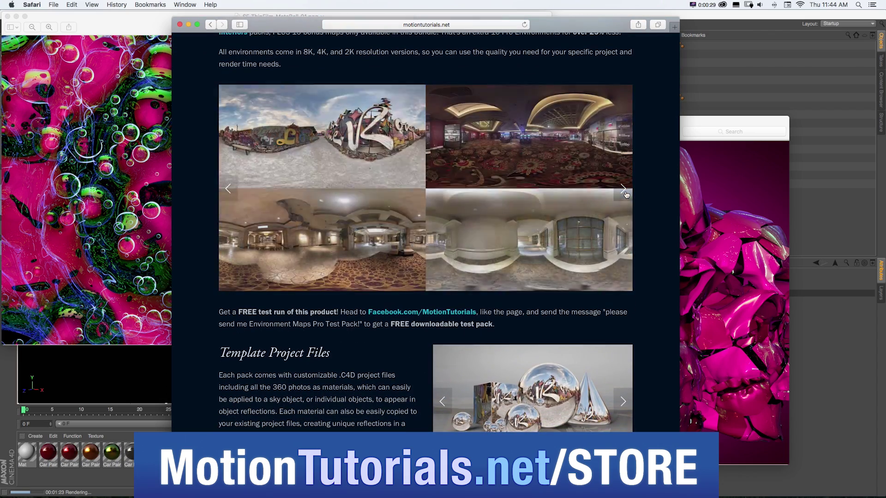
pyautogui.click(623, 189)
pyautogui.click(625, 193)
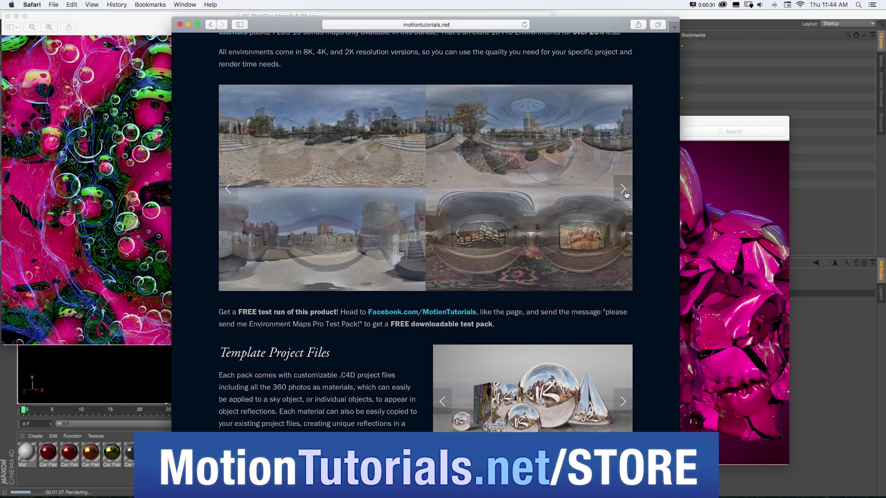
pyautogui.click(626, 193)
pyautogui.click(625, 193)
pyautogui.click(625, 193)
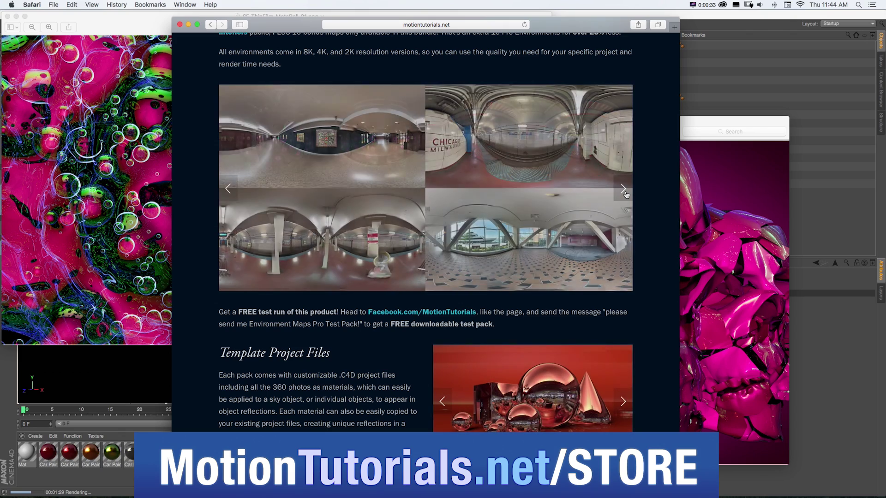
pyautogui.click(626, 193)
# Step: View the bundle's Template Project Files sample renders and read through the remaining product description
pyautogui.scroll(-10, 626, 193)
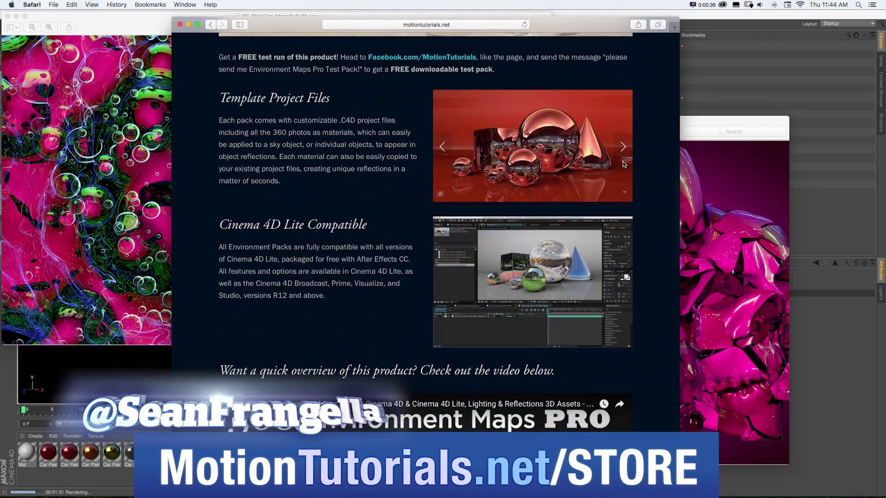
pyautogui.click(623, 146)
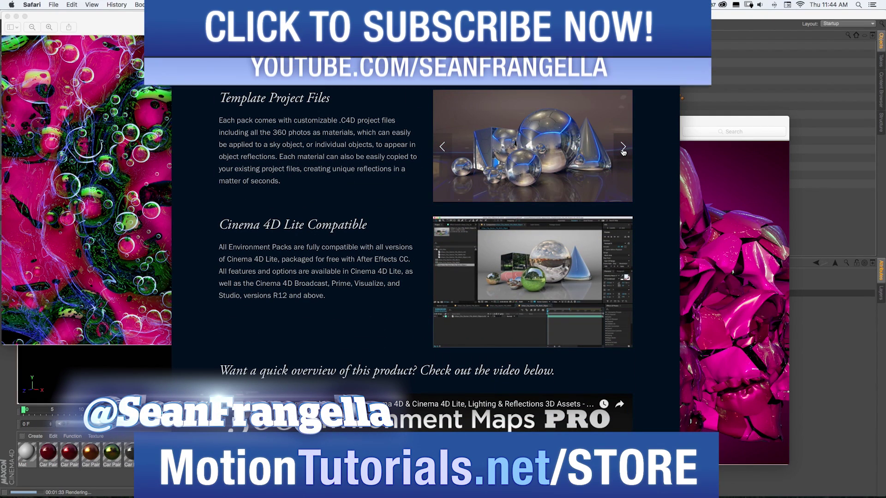
pyautogui.click(623, 151)
pyautogui.click(625, 148)
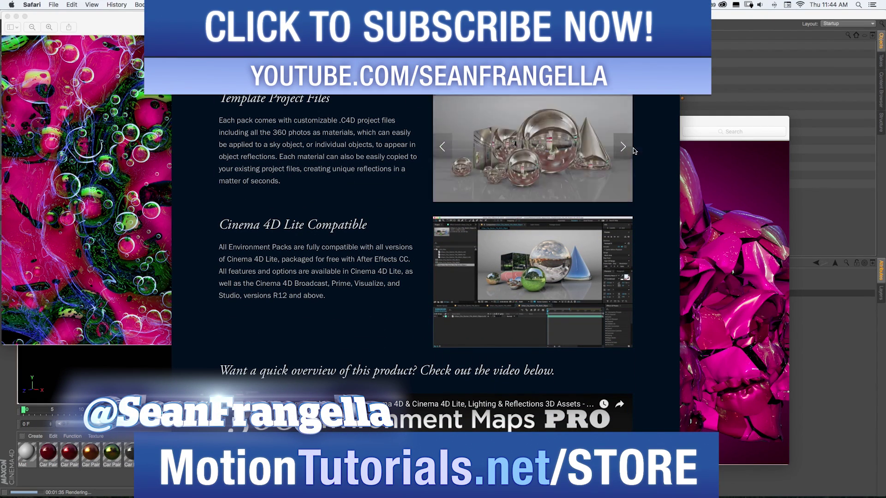
pyautogui.scroll(-10, 637, 152)
pyautogui.scroll(-8, 637, 152)
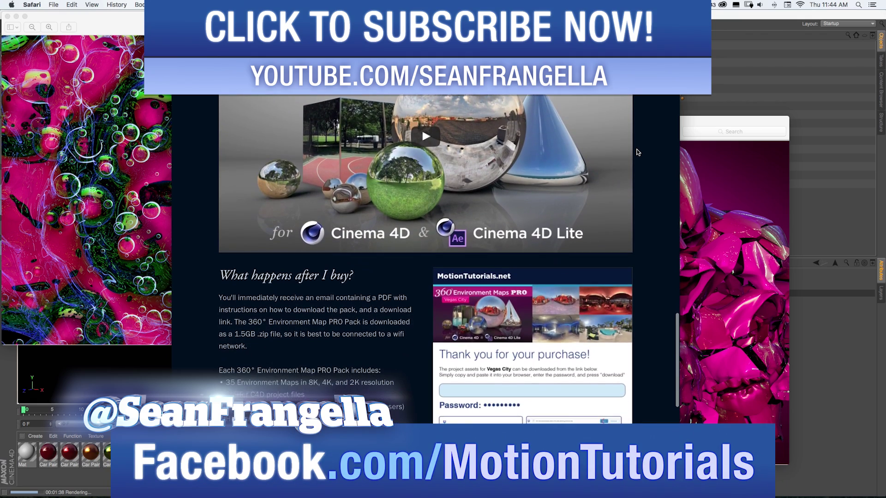
pyautogui.scroll(15, 638, 152)
pyautogui.scroll(15, 637, 152)
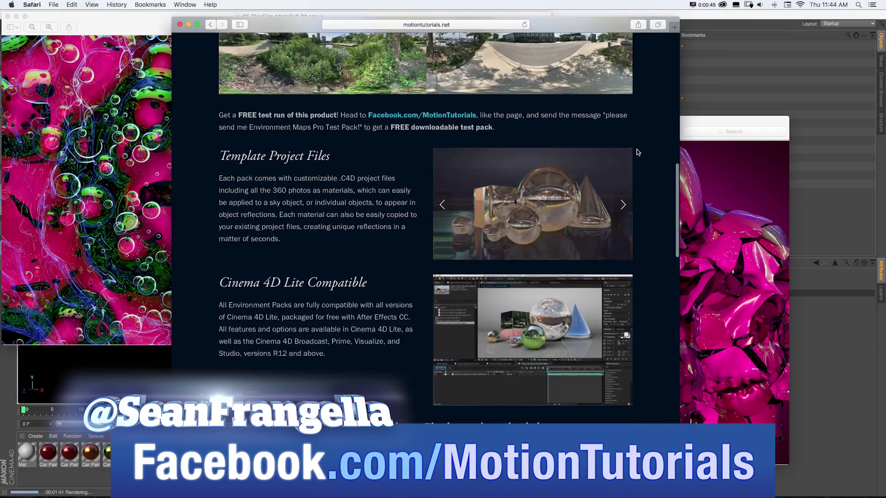